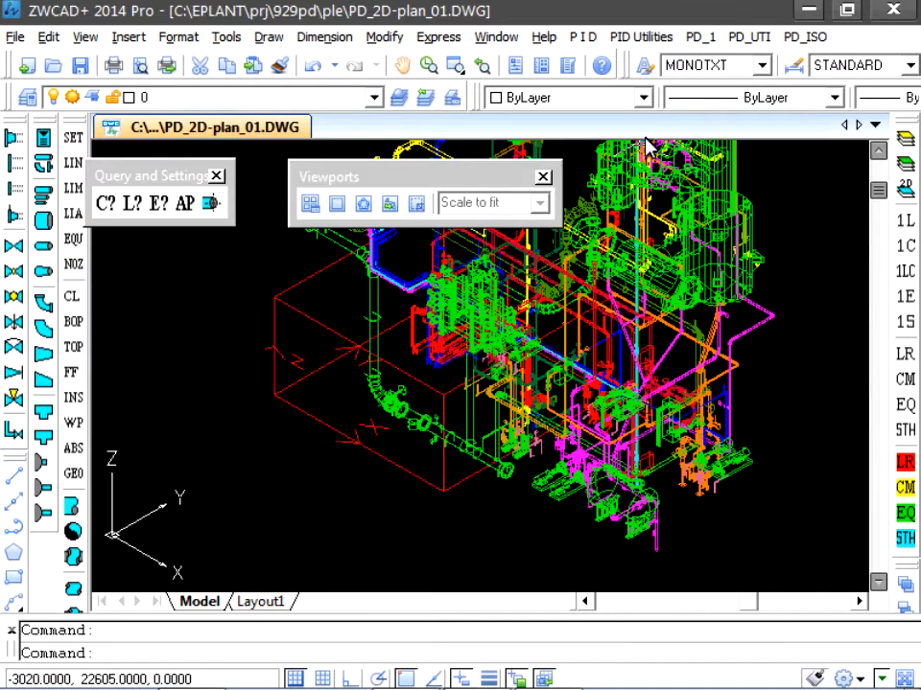
- Open View Extraction for the Plant view and review its origin, prism dimensions and associated viewport without changing them
click(703, 39)
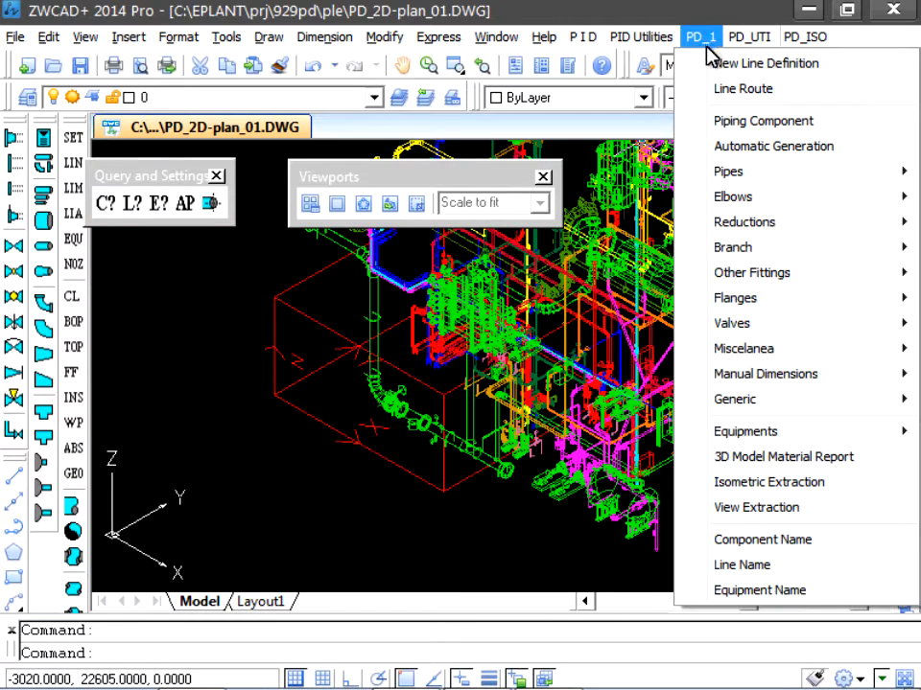
click(755, 509)
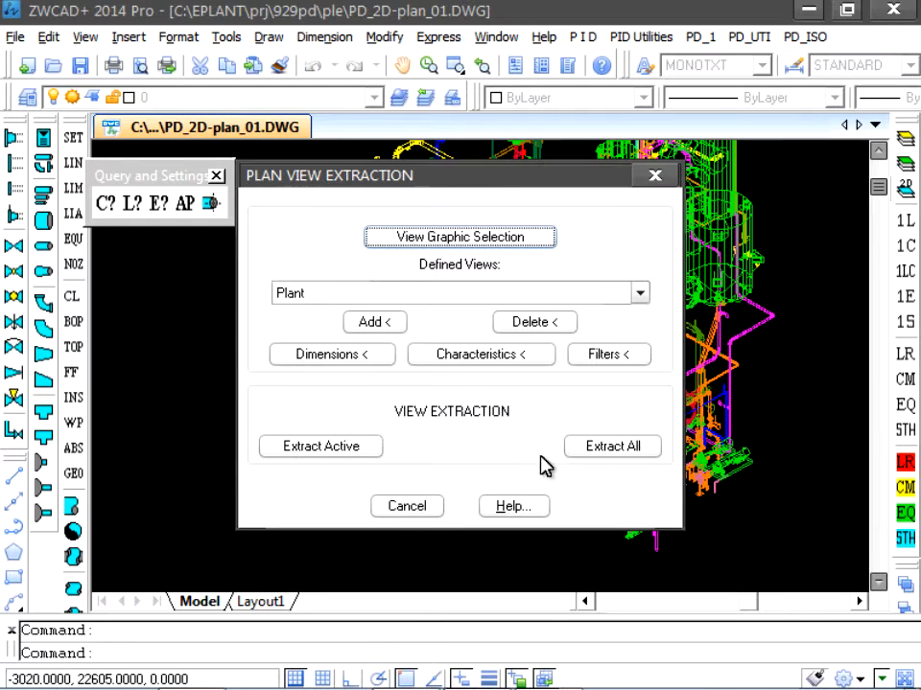
click(301, 295)
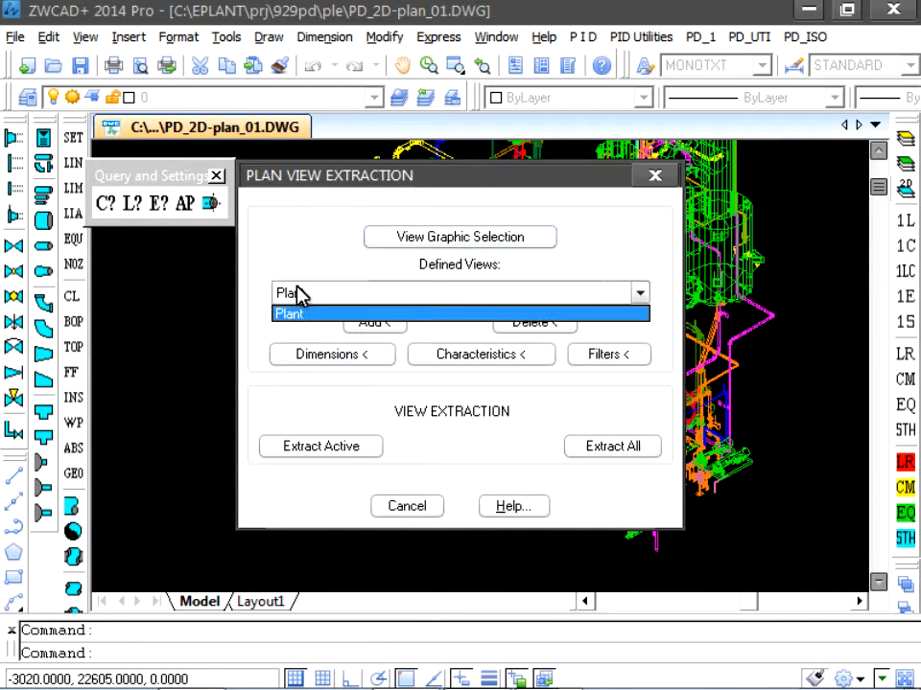
click(295, 313)
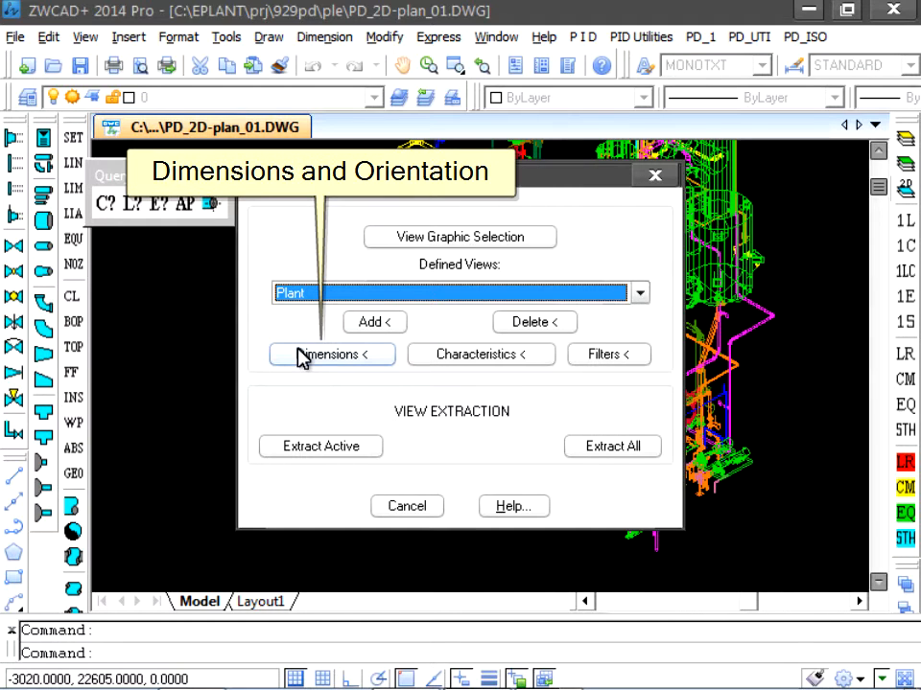
click(301, 354)
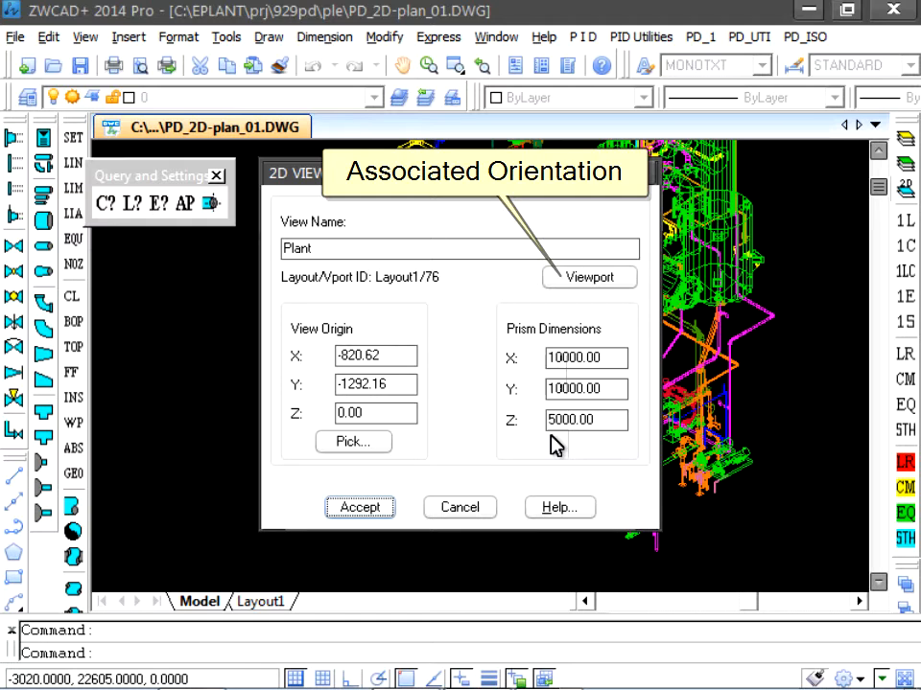
click(448, 510)
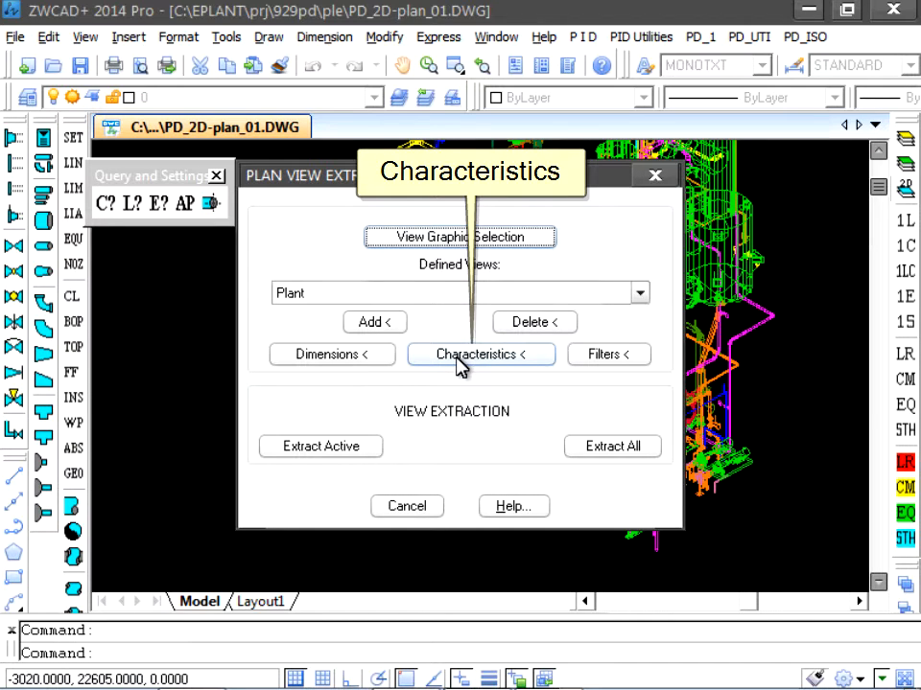
- In the Plant view's characteristics, disable Structures and To create hidden, and enable Writes Log File
click(459, 360)
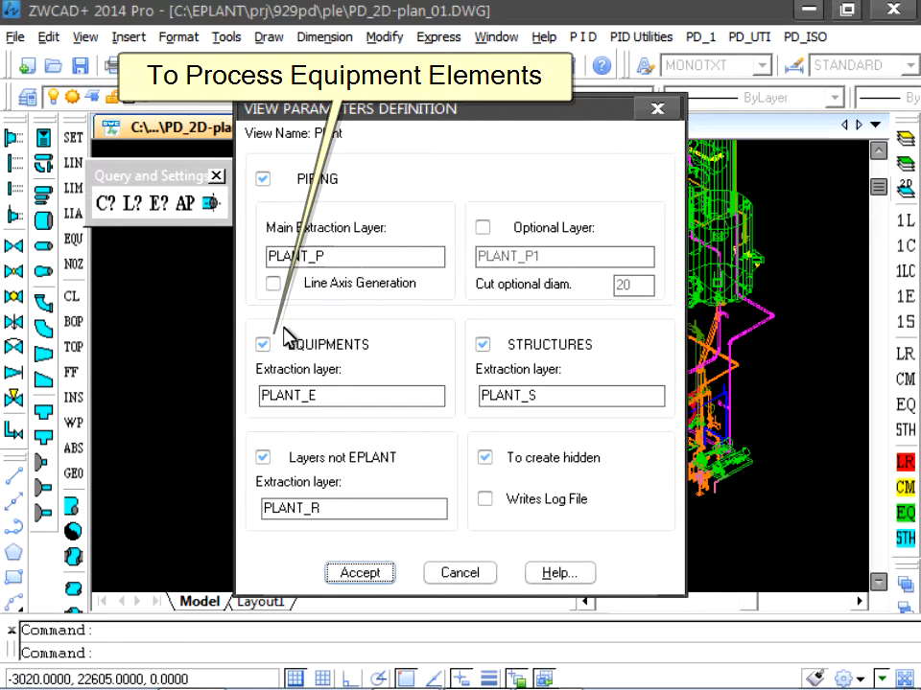
click(483, 347)
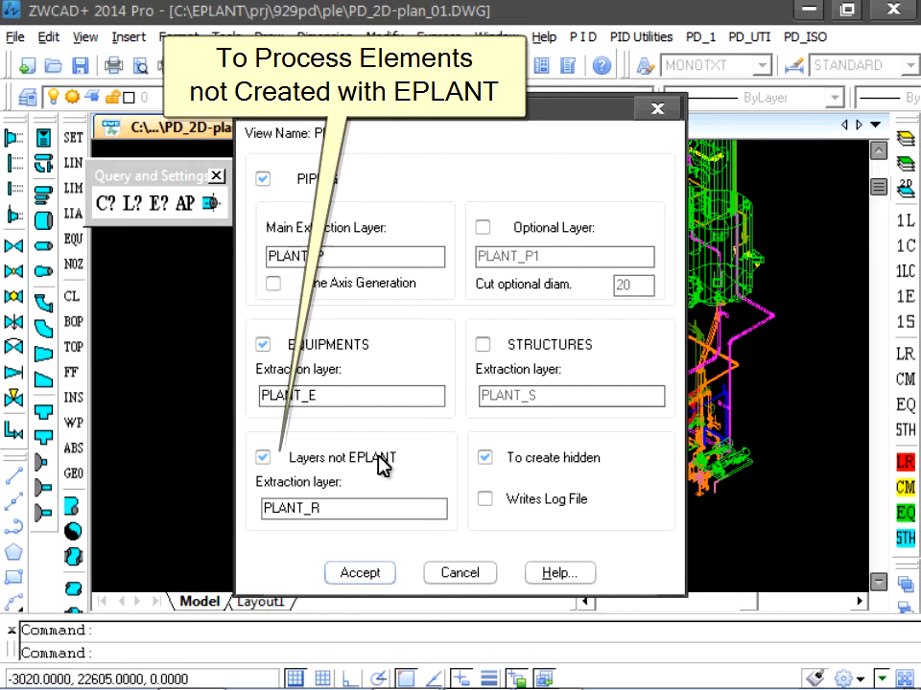
click(486, 459)
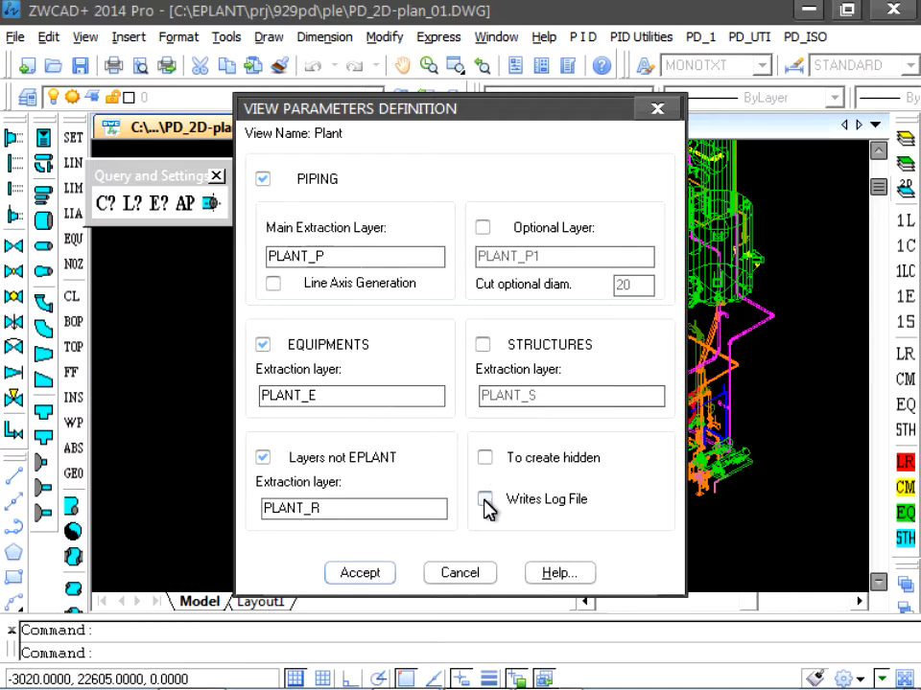
click(486, 506)
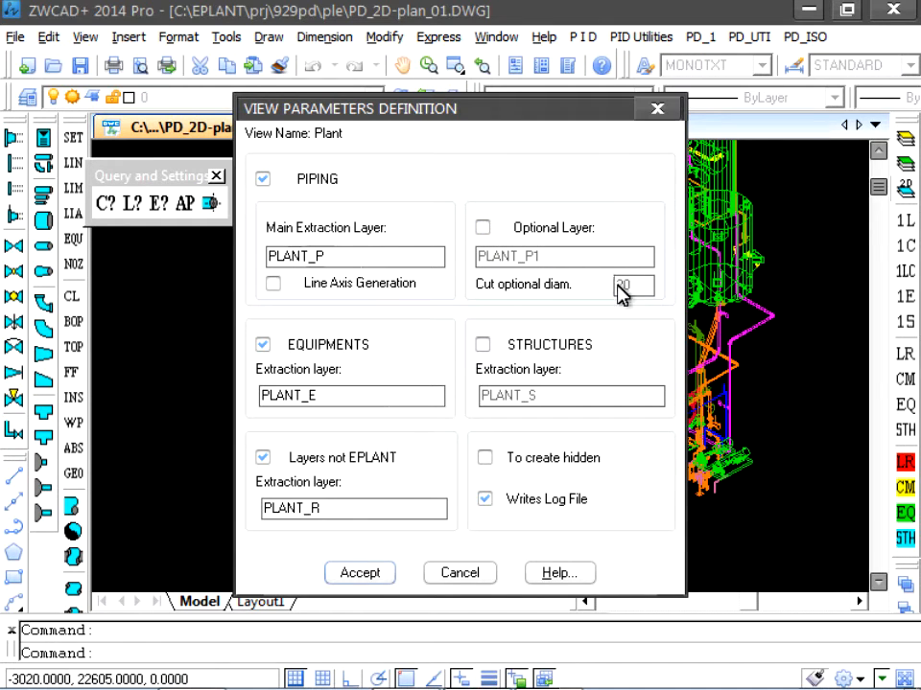
click(378, 573)
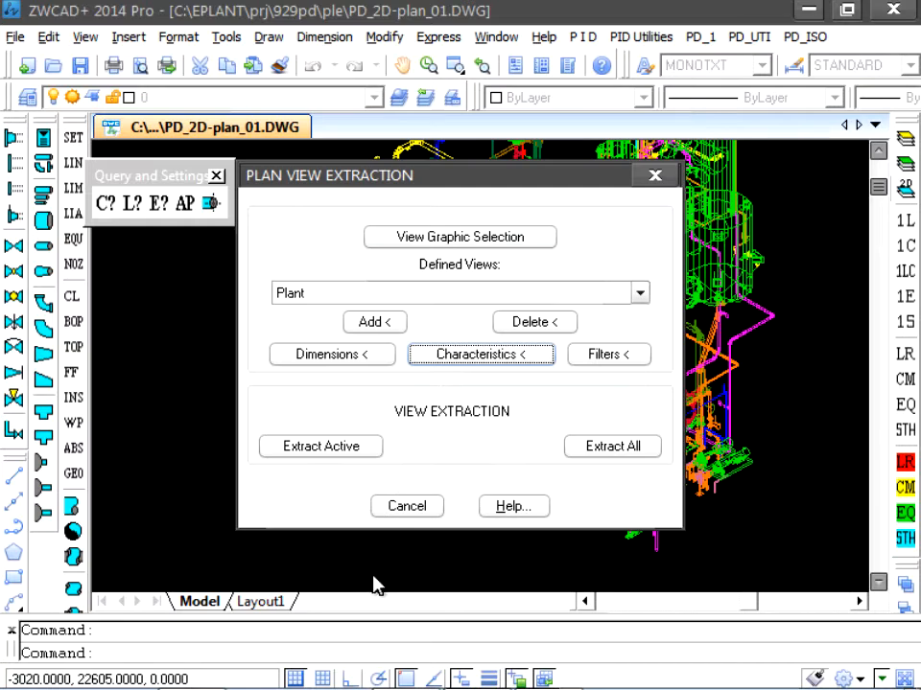
- Set the Plant view's filters to extract visible layers only
click(602, 356)
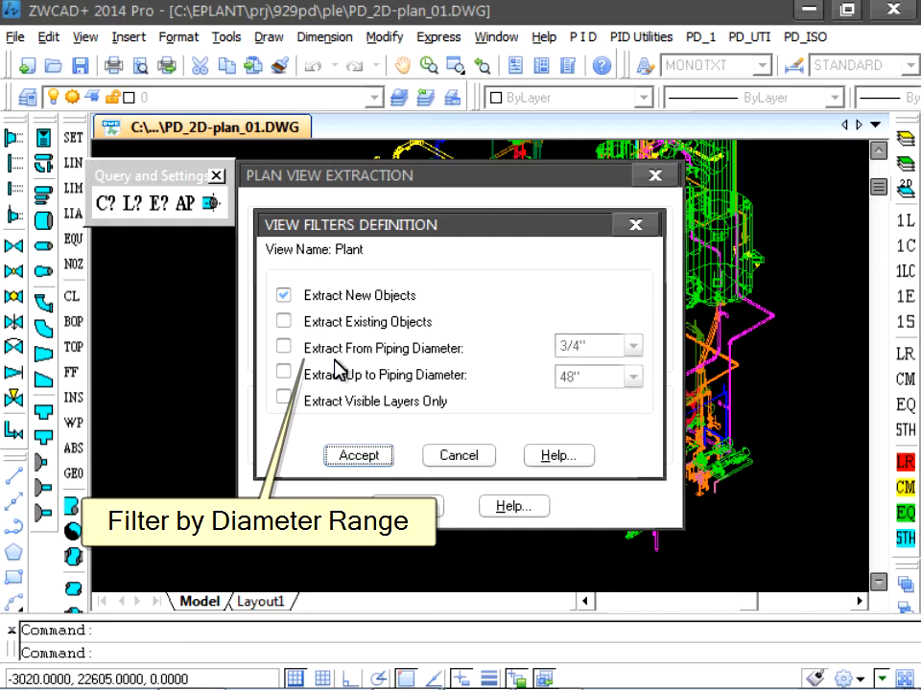
click(291, 408)
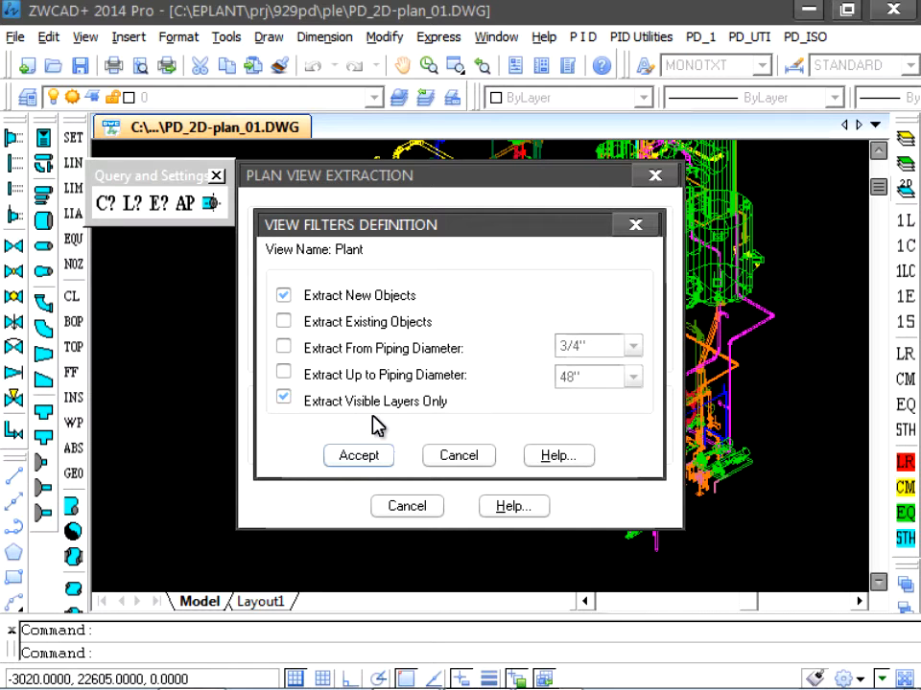
click(371, 460)
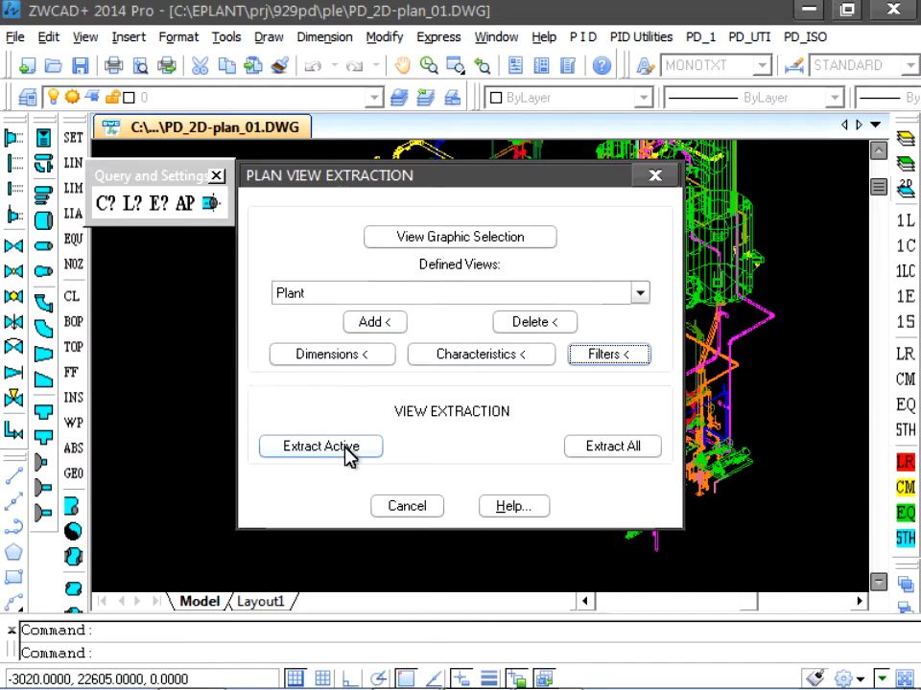
- Extract the active Plant view, confirming its generation
click(347, 454)
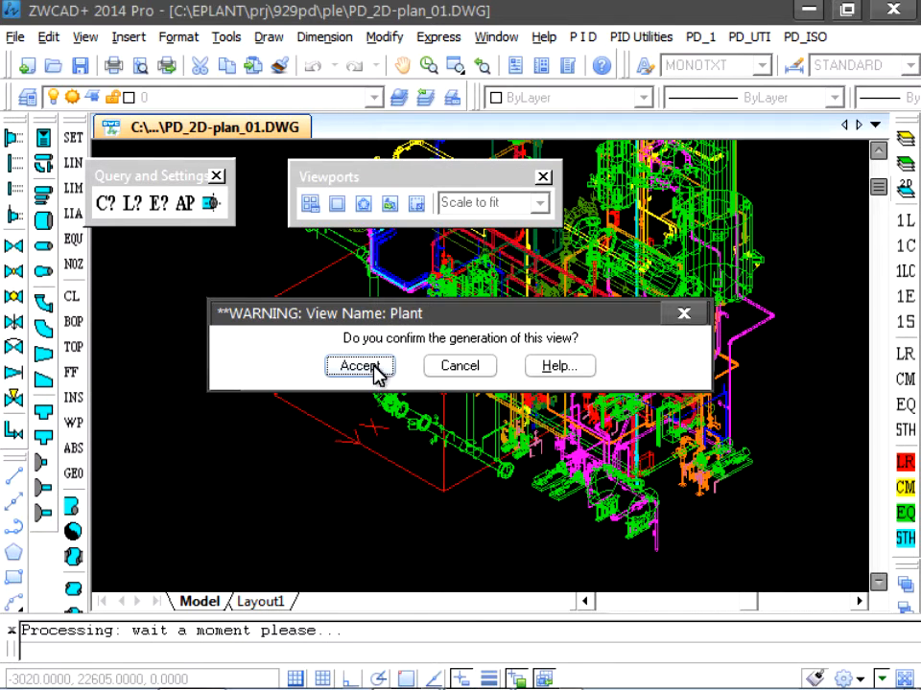
click(373, 371)
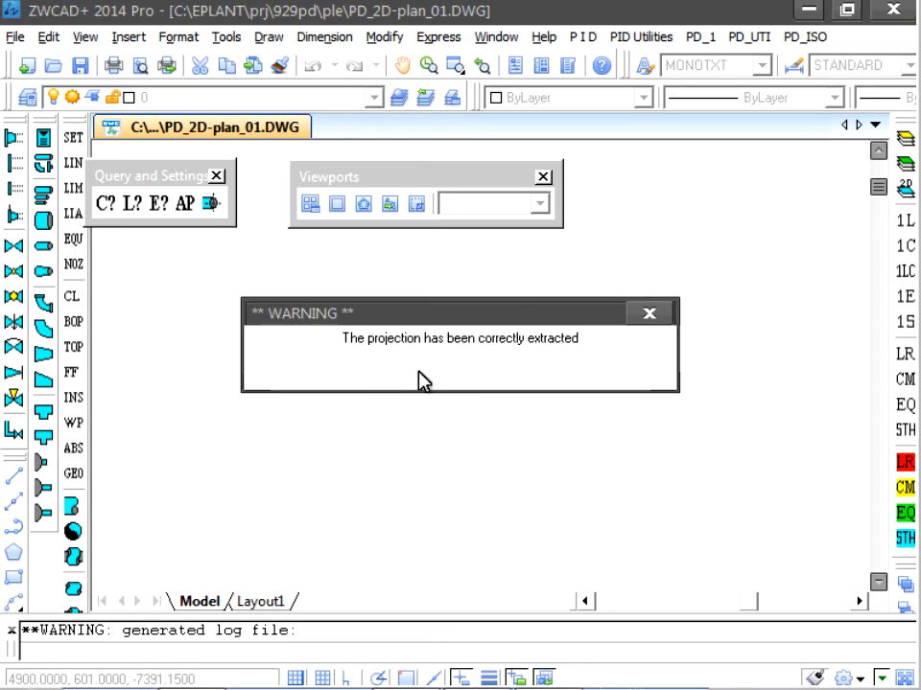
click(460, 376)
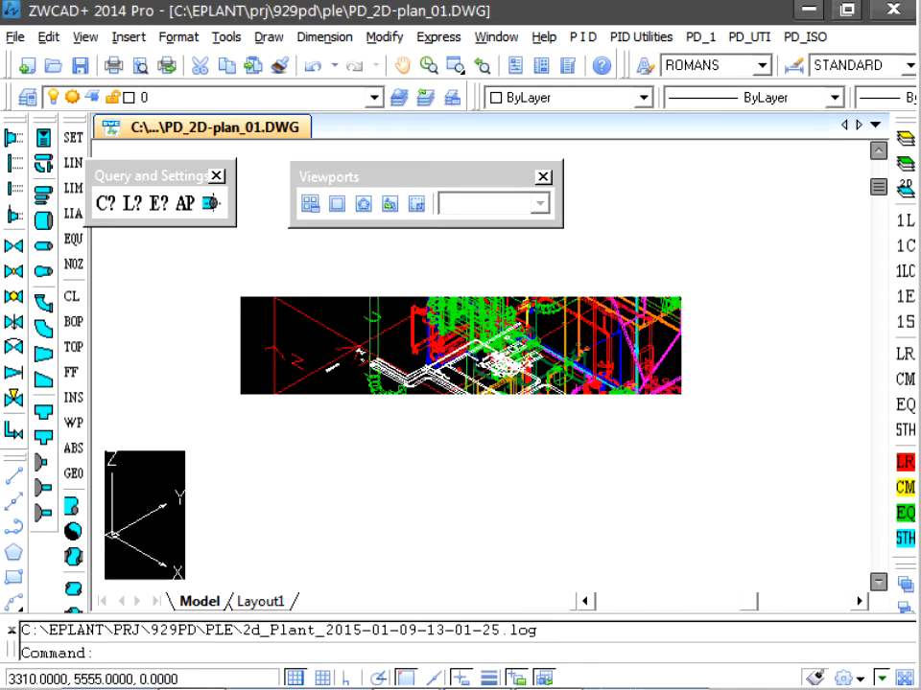
- Query the component characteristics of the green 3D tee beside the extracted 2D piping outline
scroll(421, 534, up, 6)
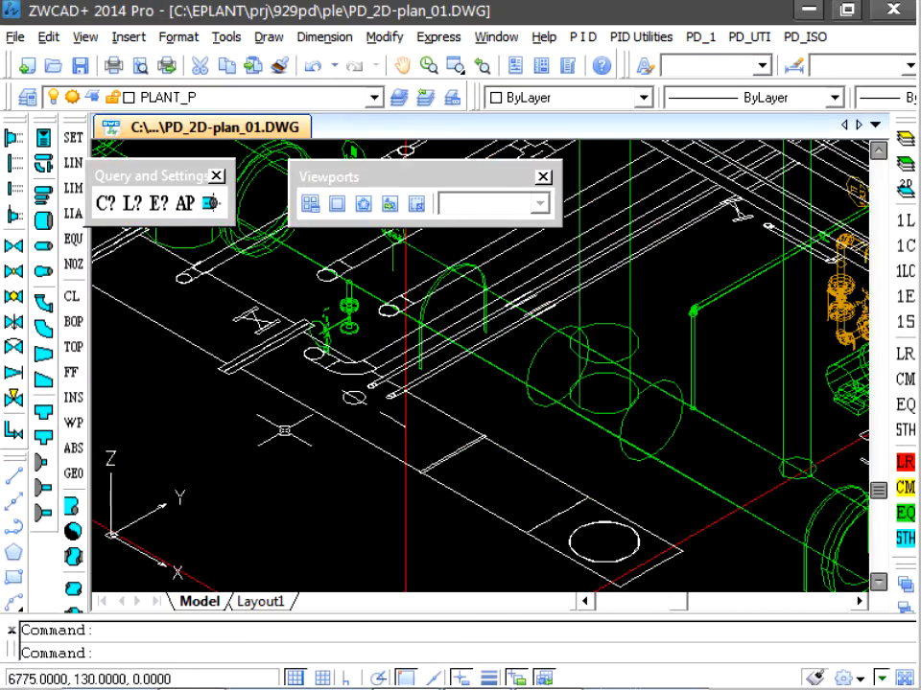
middle_drag(284, 430, 291, 429)
middle_drag(527, 508, 286, 422)
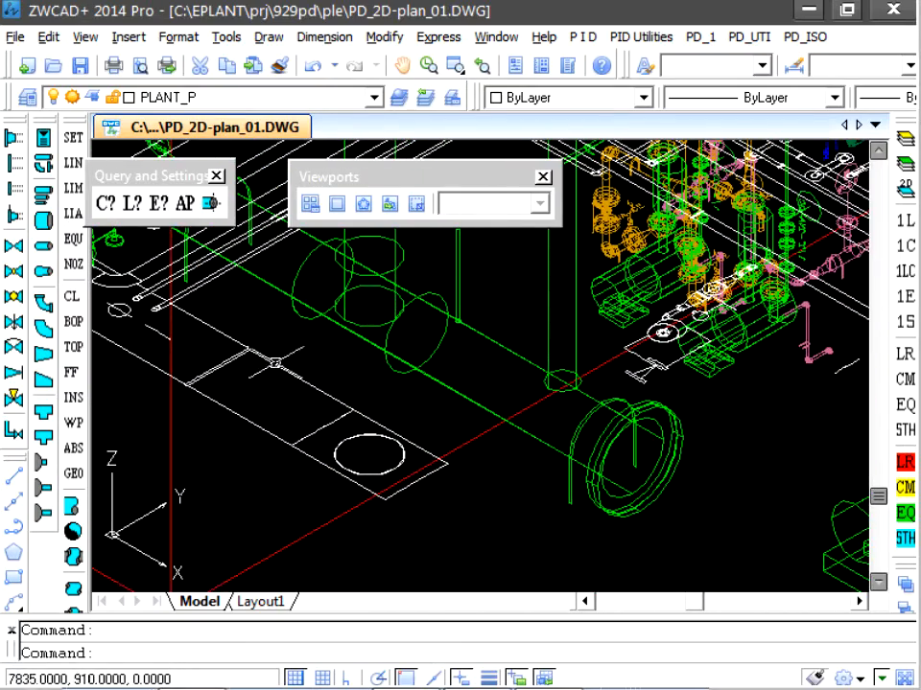
click(105, 203)
click(361, 339)
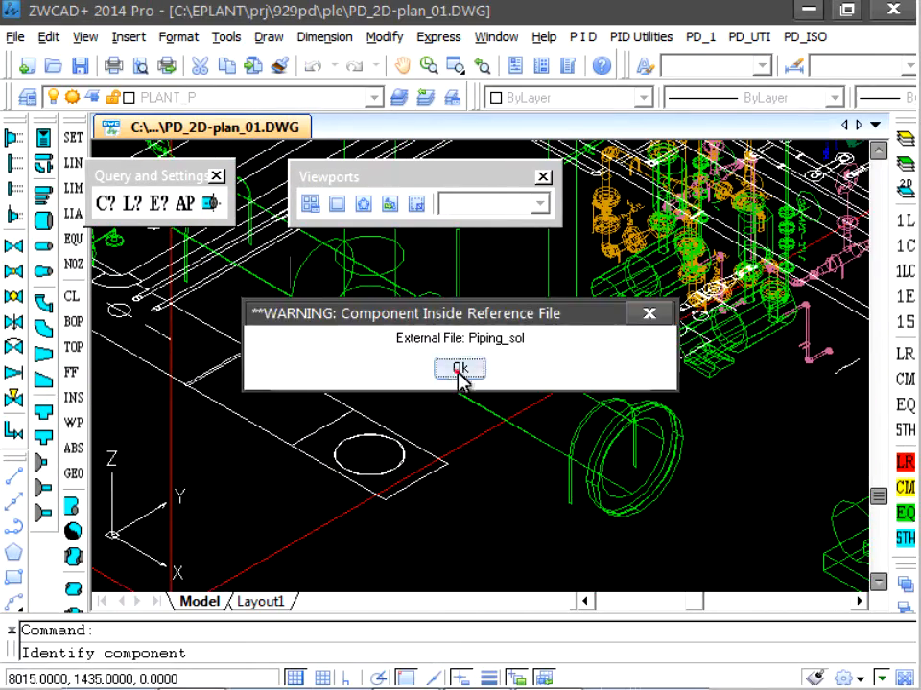
click(459, 371)
click(346, 541)
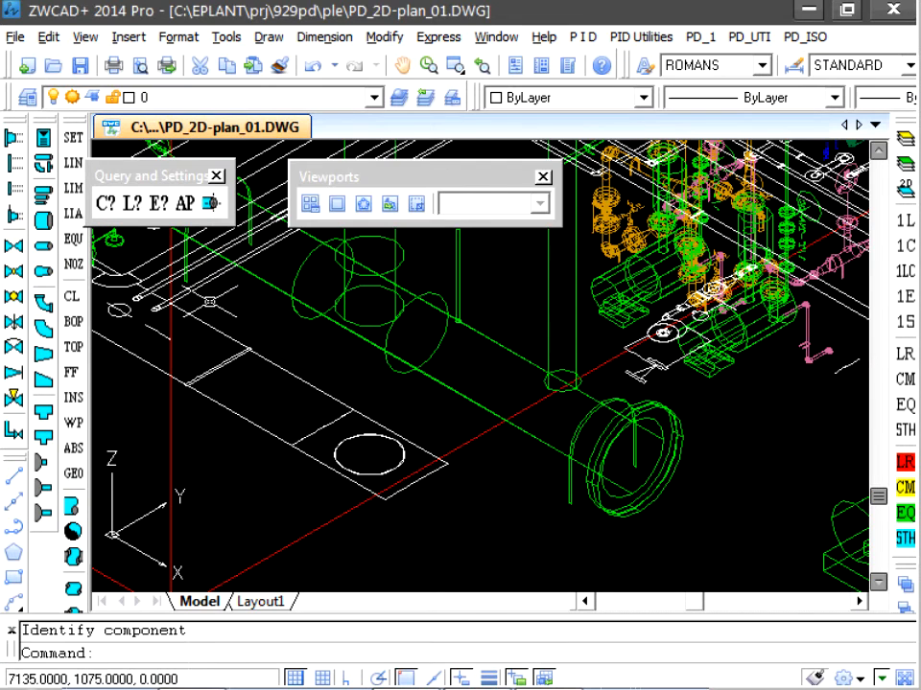
- Query the white 2D outline around the extracted tee's circle as a component, and check which layer its line is on
click(104, 203)
click(337, 453)
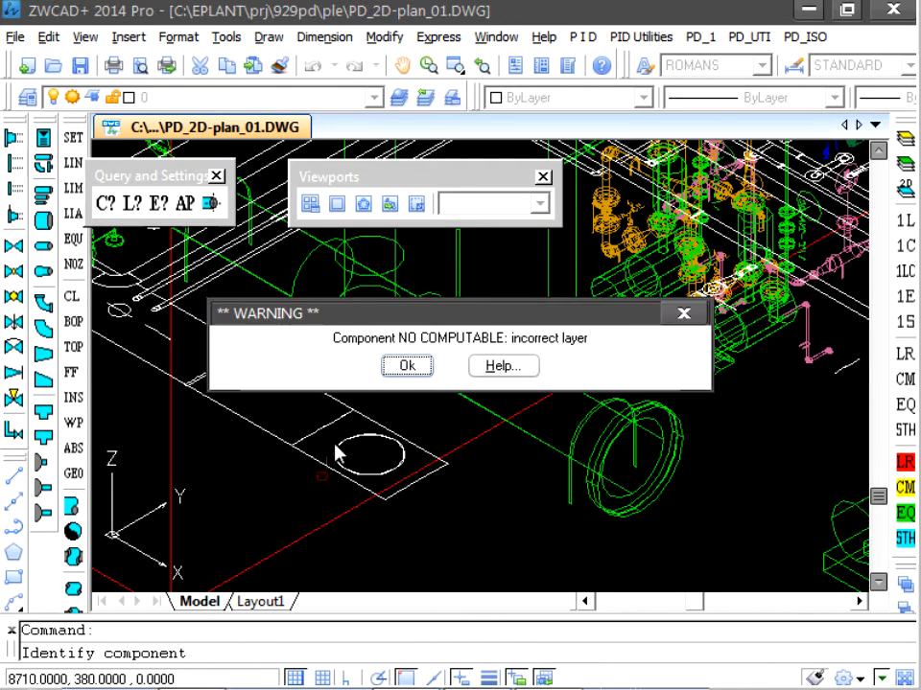
click(406, 372)
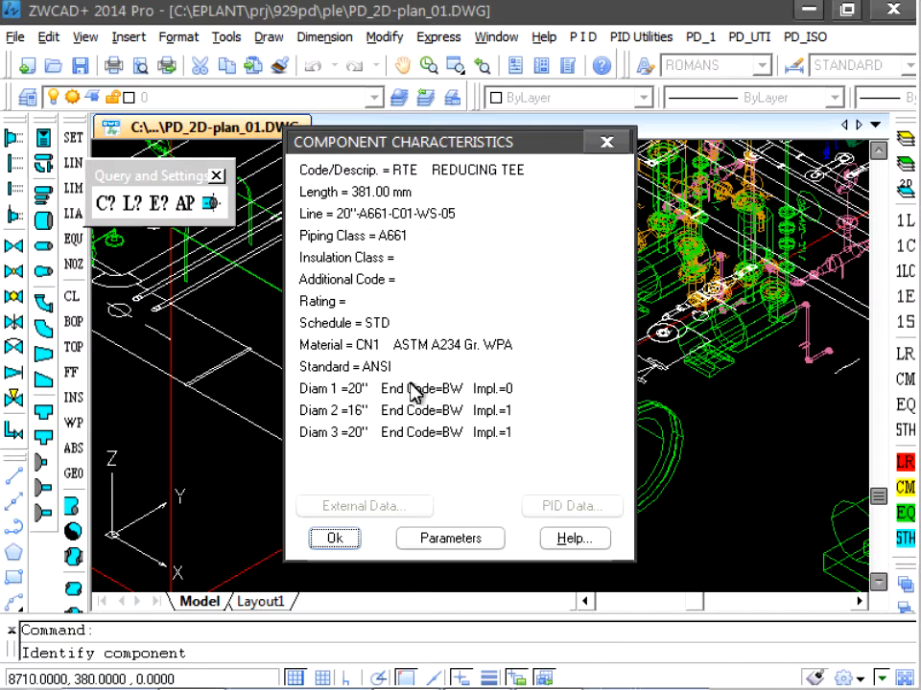
click(350, 539)
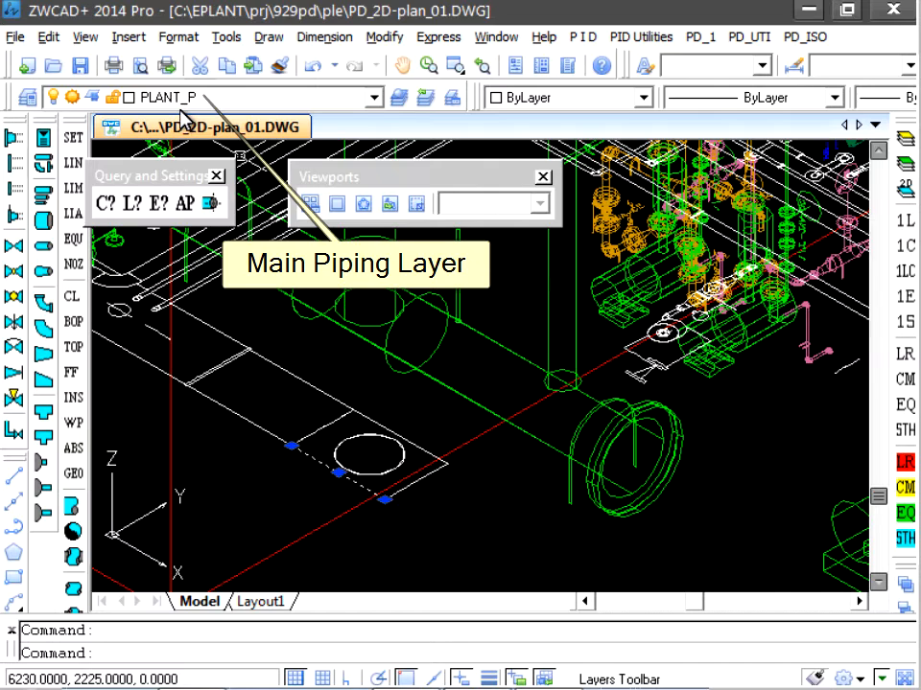
key(Escape)
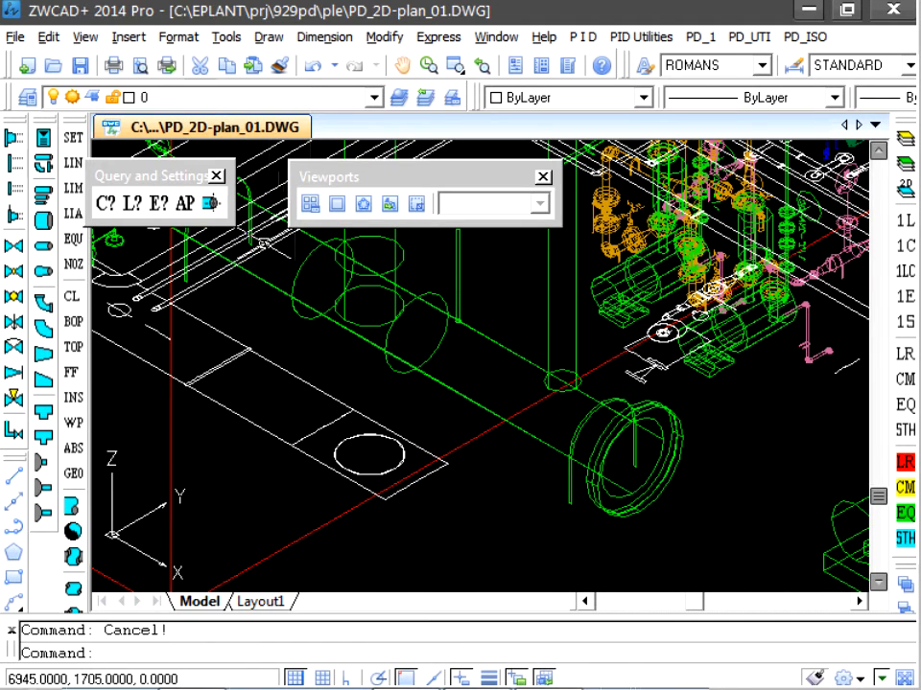
- Set the Layout1 viewport scale to 1:20 and return to paper space
click(259, 602)
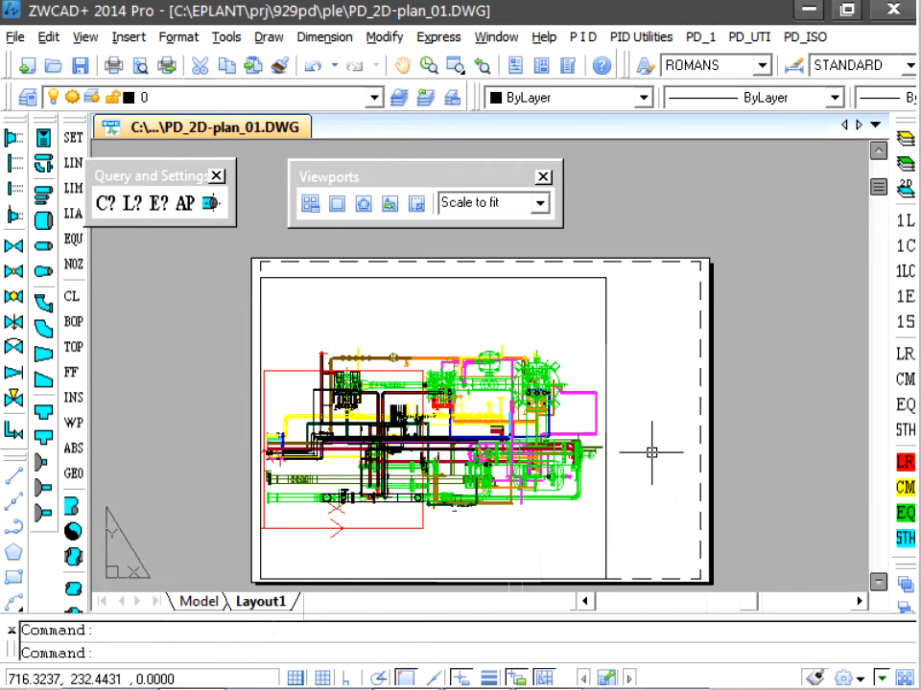
double_click(532, 310)
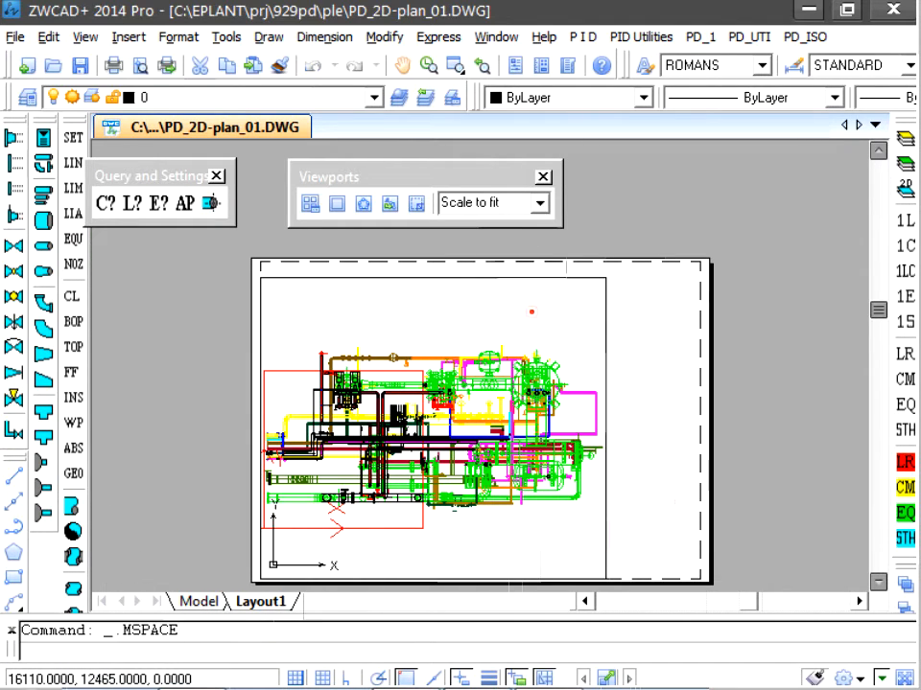
click(542, 207)
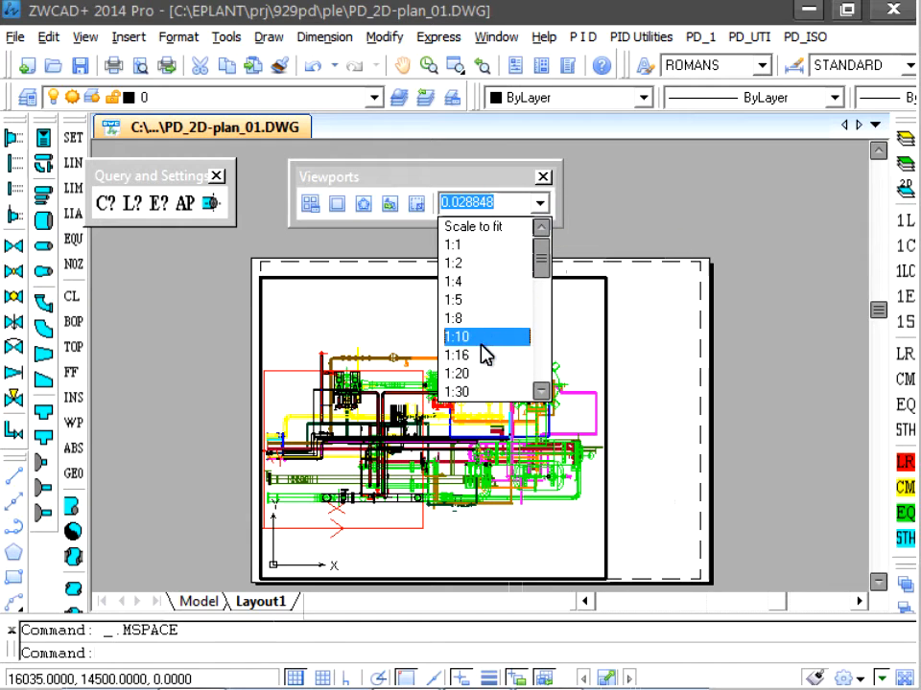
click(478, 374)
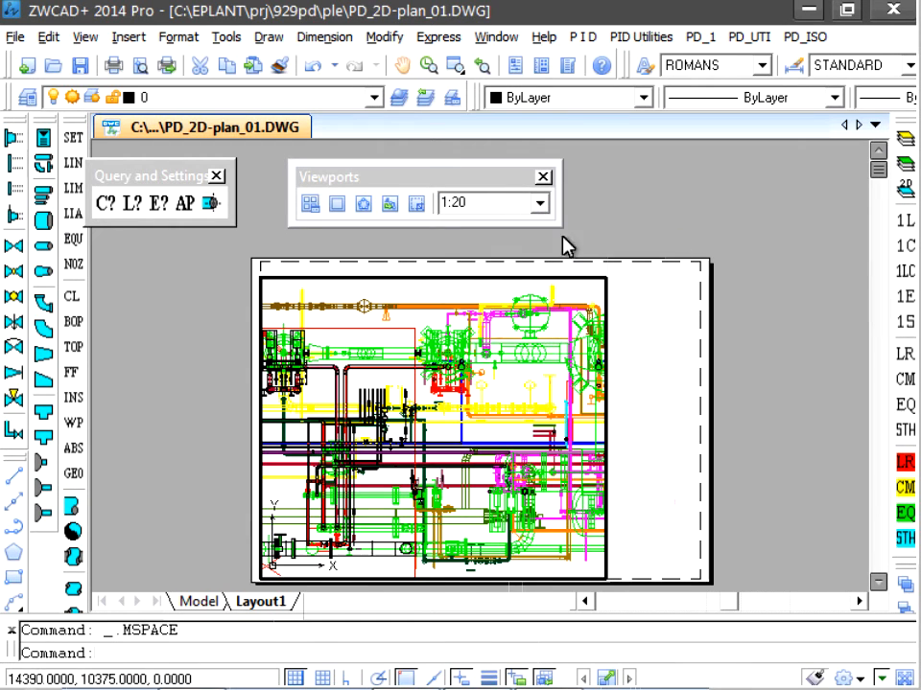
double_click(628, 307)
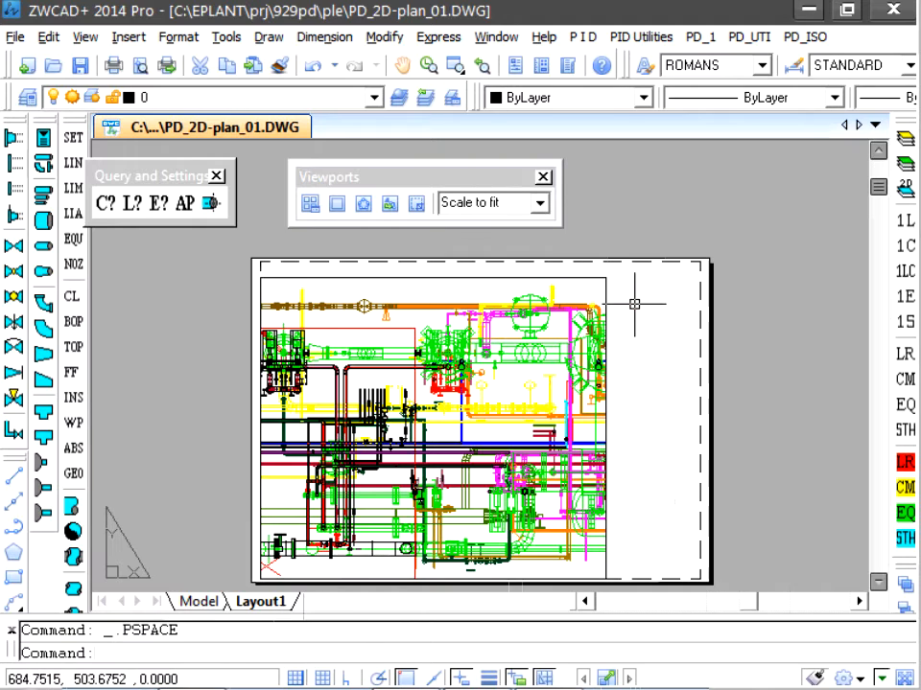
- Turn off the 3D model equipment, piping line and structure layers and the view definition blocks in the Layout1 viewport
click(908, 189)
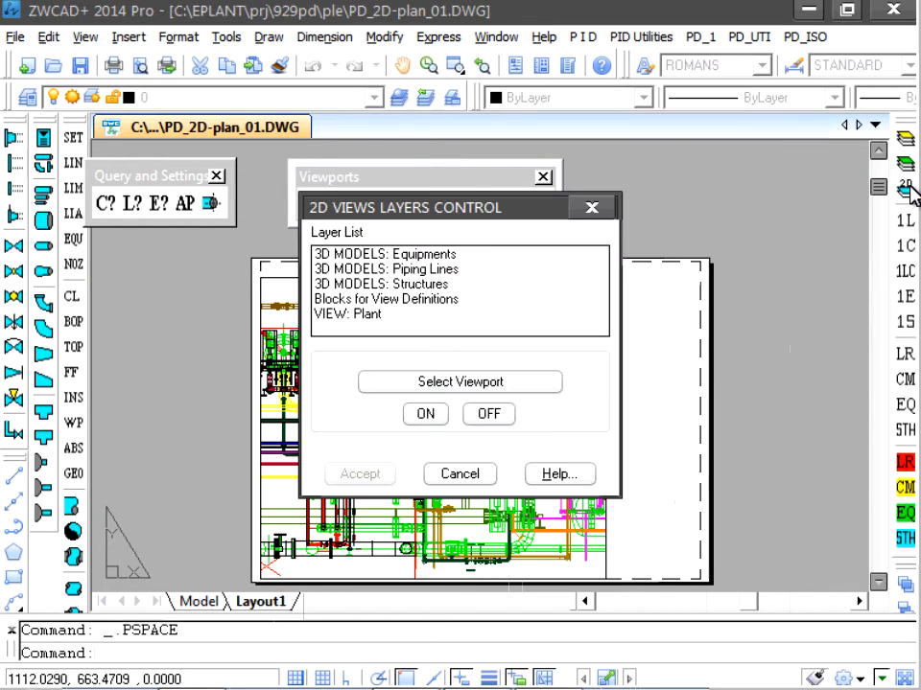
click(451, 300)
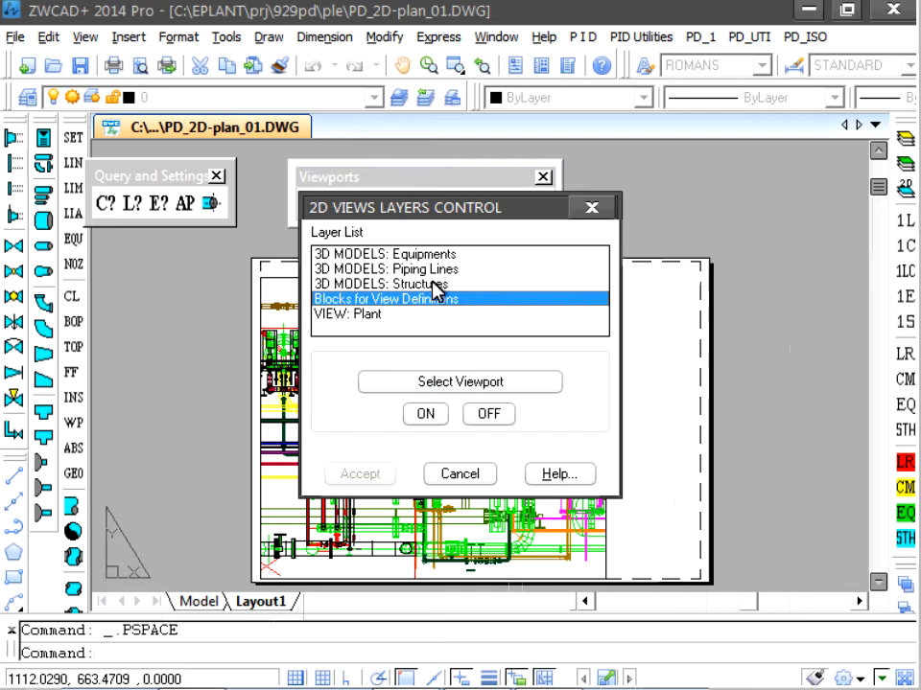
shift+click(424, 254)
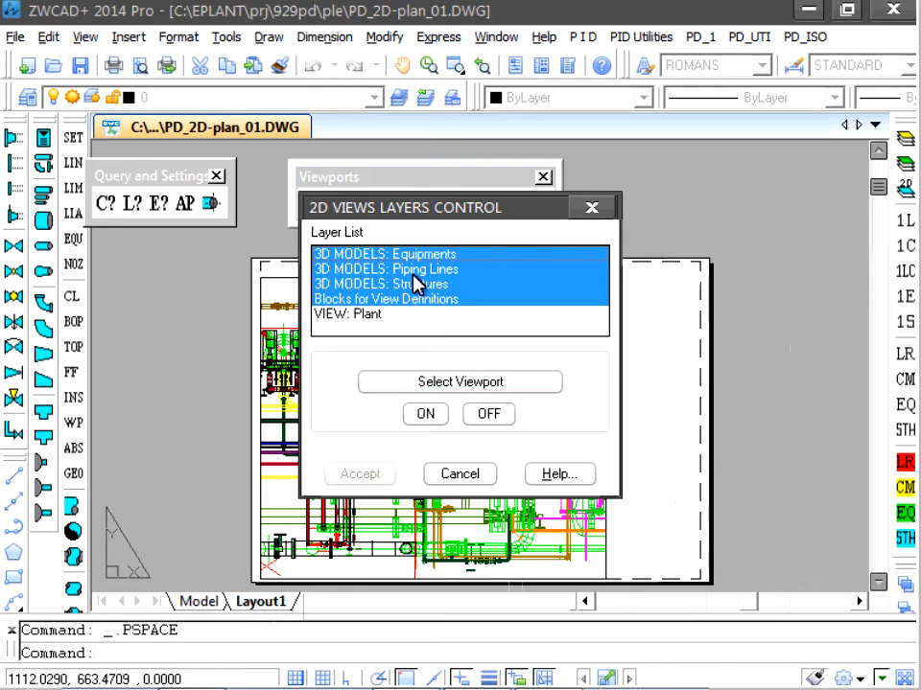
click(479, 414)
click(477, 383)
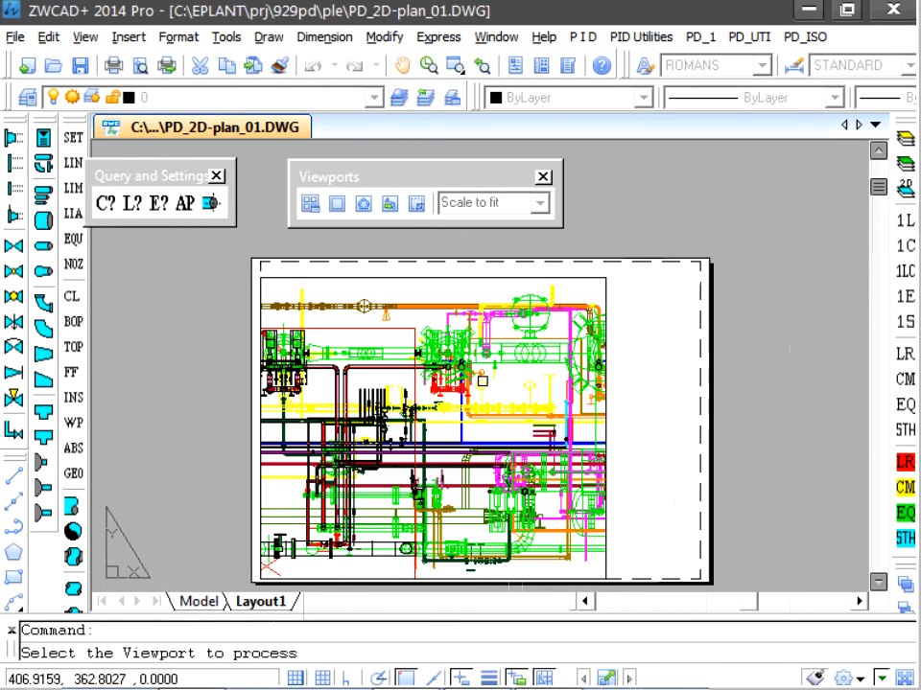
click(582, 307)
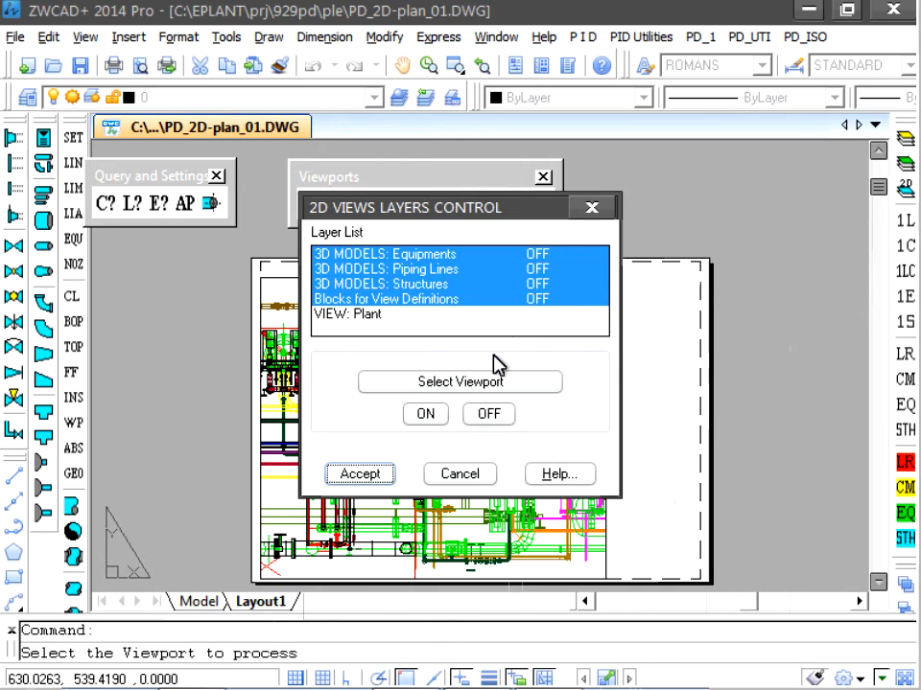
click(342, 474)
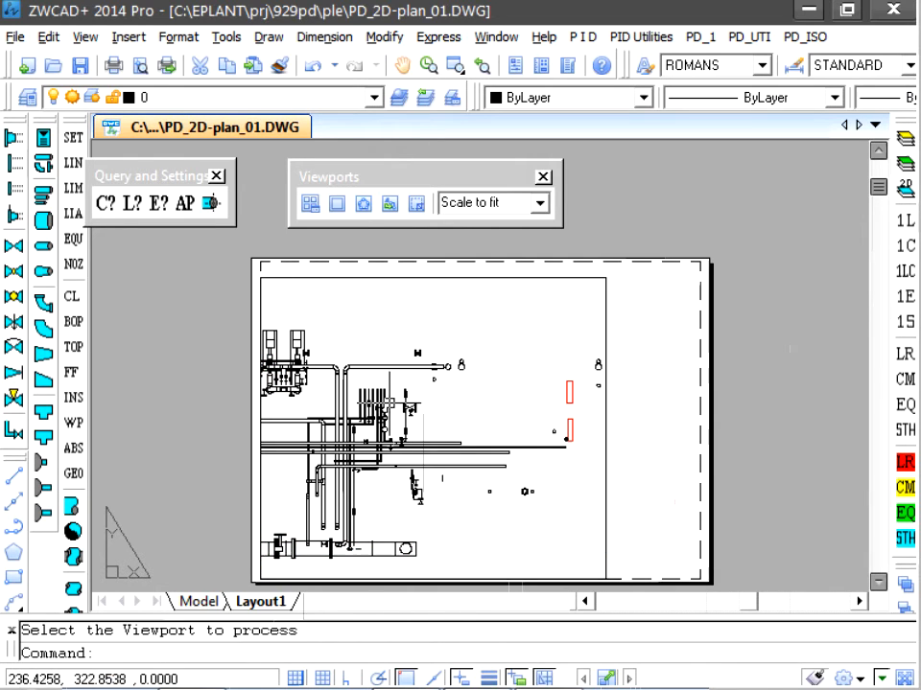
- Centre the extracted 2D plan inside the Layout1 viewport at its current scale and return to paper space
click(489, 414)
click(485, 413)
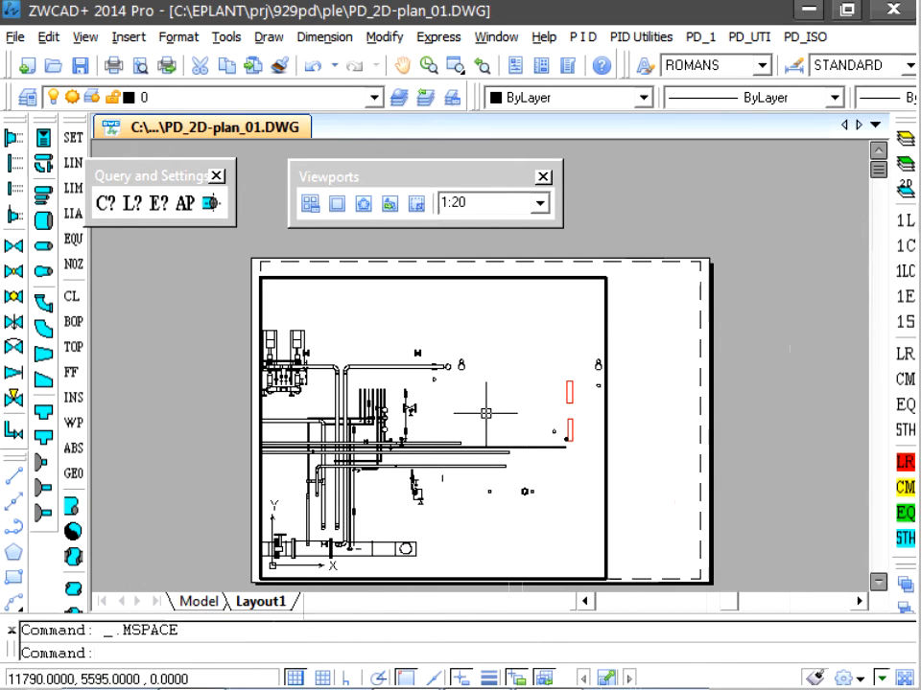
middle_drag(369, 432, 503, 425)
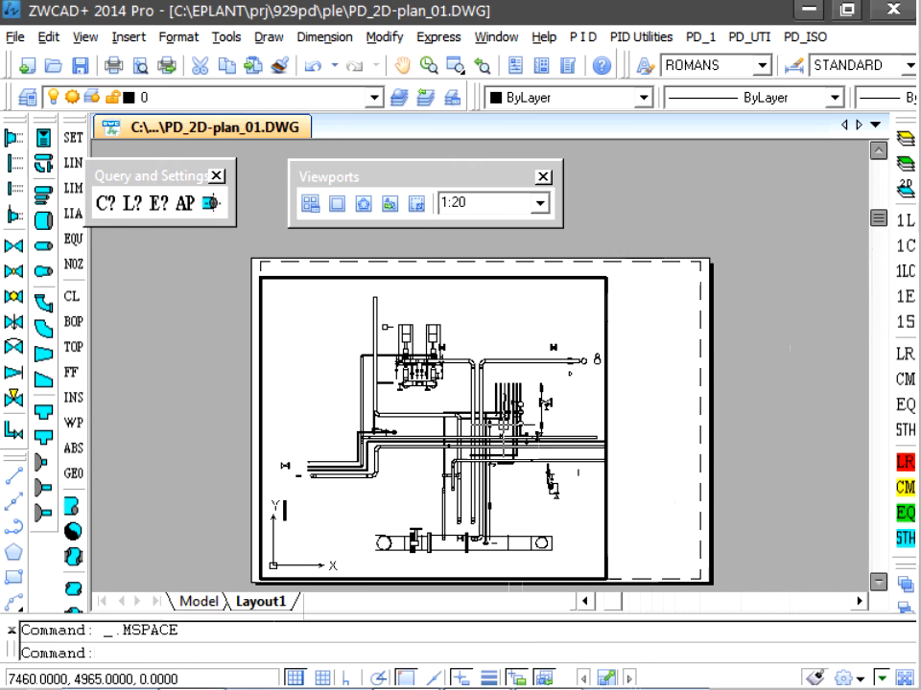
double_click(659, 460)
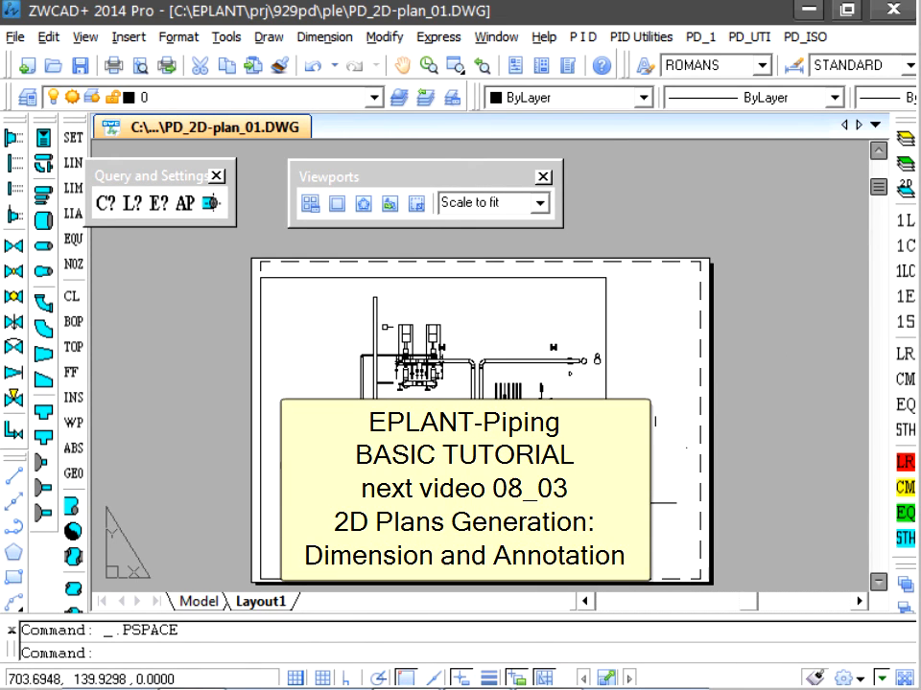